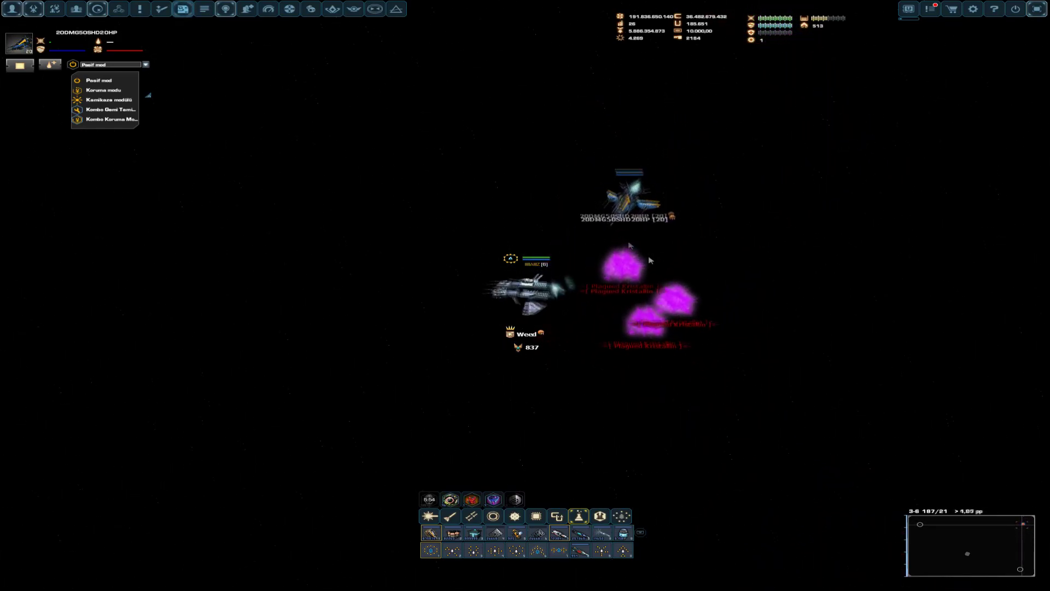
Fly left, lock onto a purple Plagued Kristallin alien, then exit fullscreen
{"action": "left_click", "coordinate": [153, 363]}
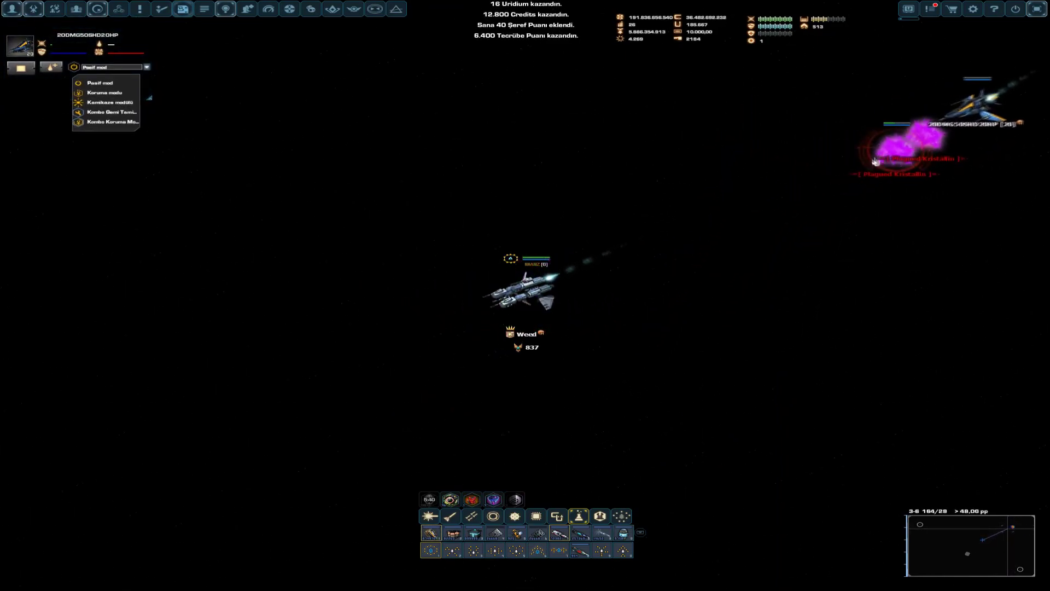
{"action": "left_click", "coordinate": [812, 177]}
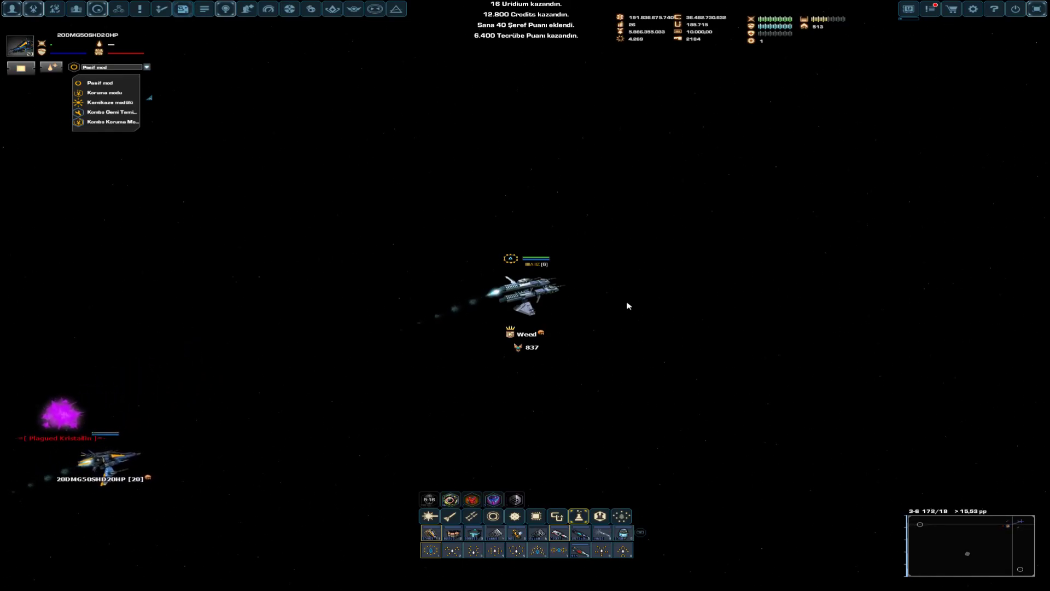
{"action": "key", "text": "Escape"}
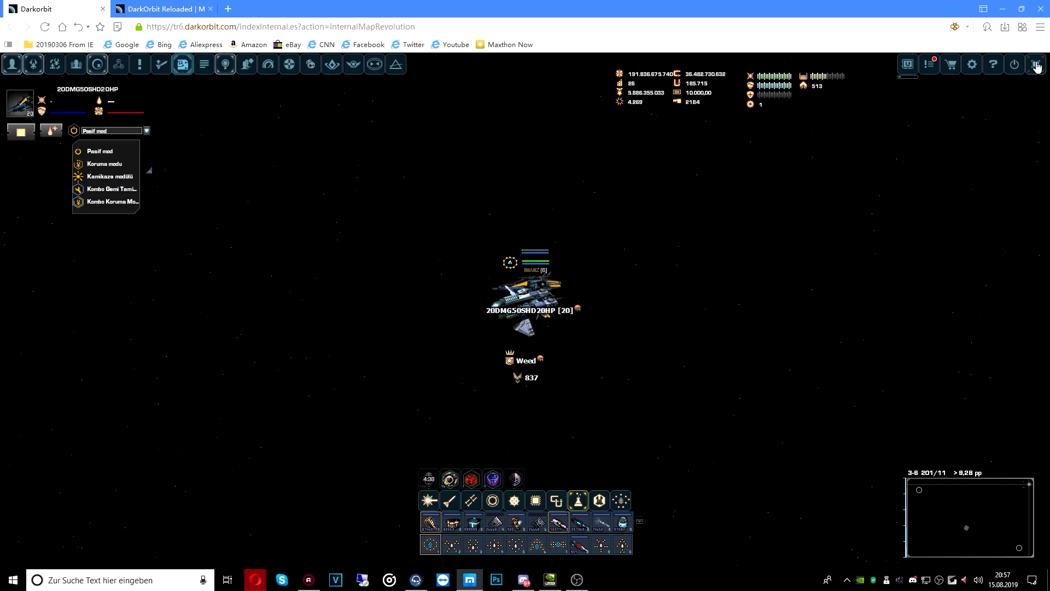
Return DarkOrbit to fullscreen and drag the HUD and currency widgets rightward
{"action": "key", "text": "F11"}
{"action": "left_click", "coordinate": [579, 124]}
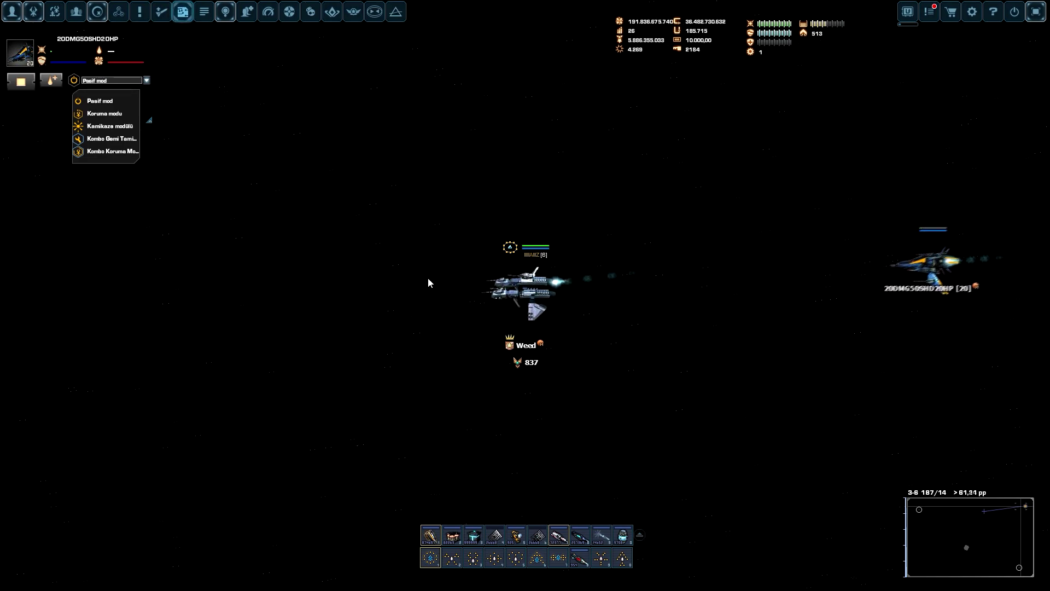
{"action": "key", "text": "F11"}
{"action": "left_click_drag", "start_coordinate": [771, 17], "coordinate": [800, 18]}
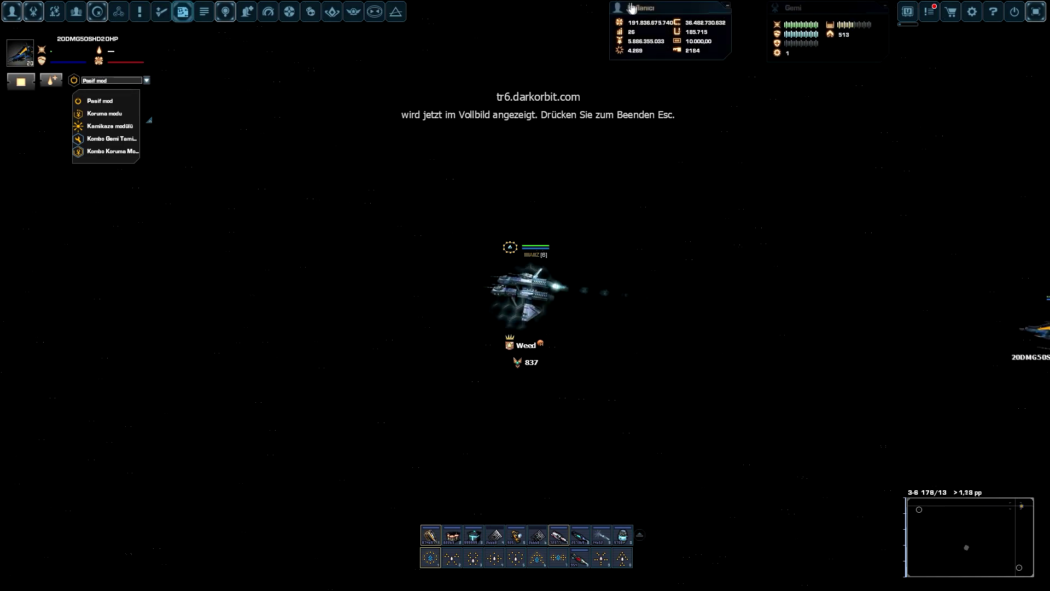
{"action": "left_click_drag", "start_coordinate": [648, 33], "coordinate": [663, 33]}
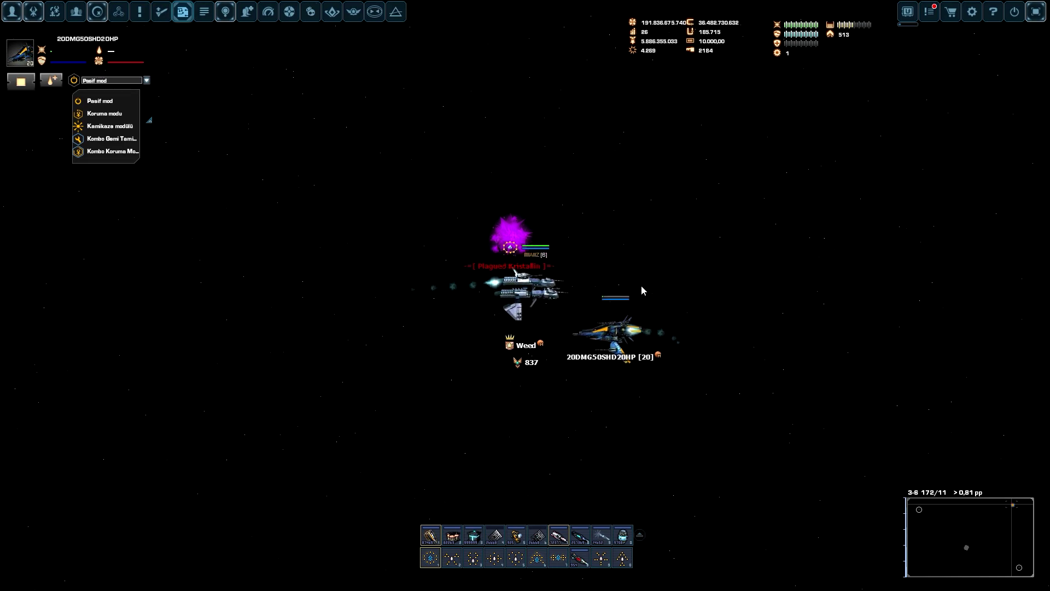
Leave fullscreen and hide the browser to reveal the Windows desktop
{"action": "key", "text": "Escape"}
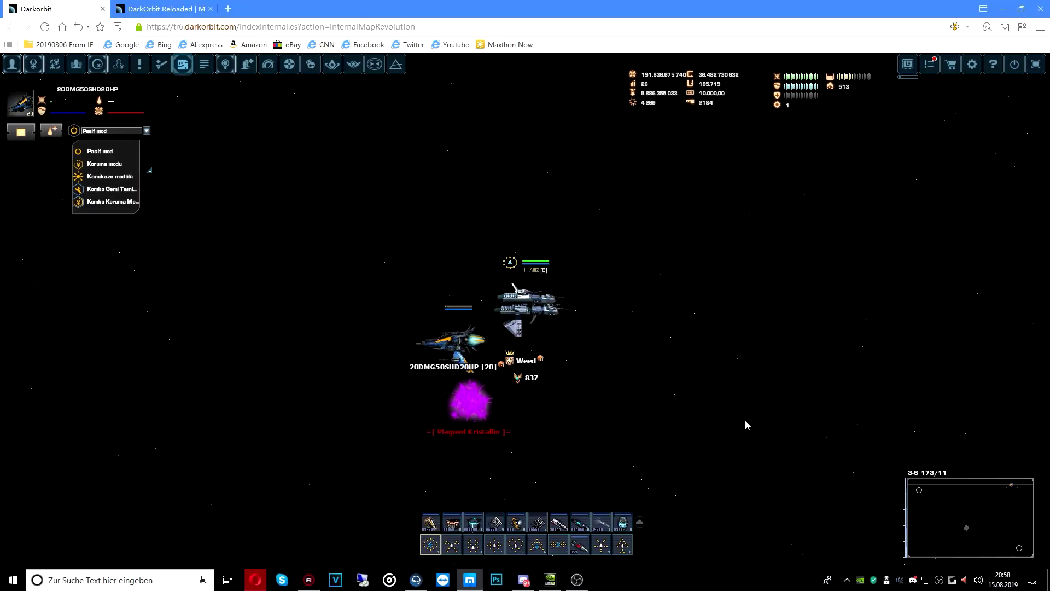
{"action": "key", "text": "super+d"}
{"action": "left_click", "coordinate": [868, 581]}
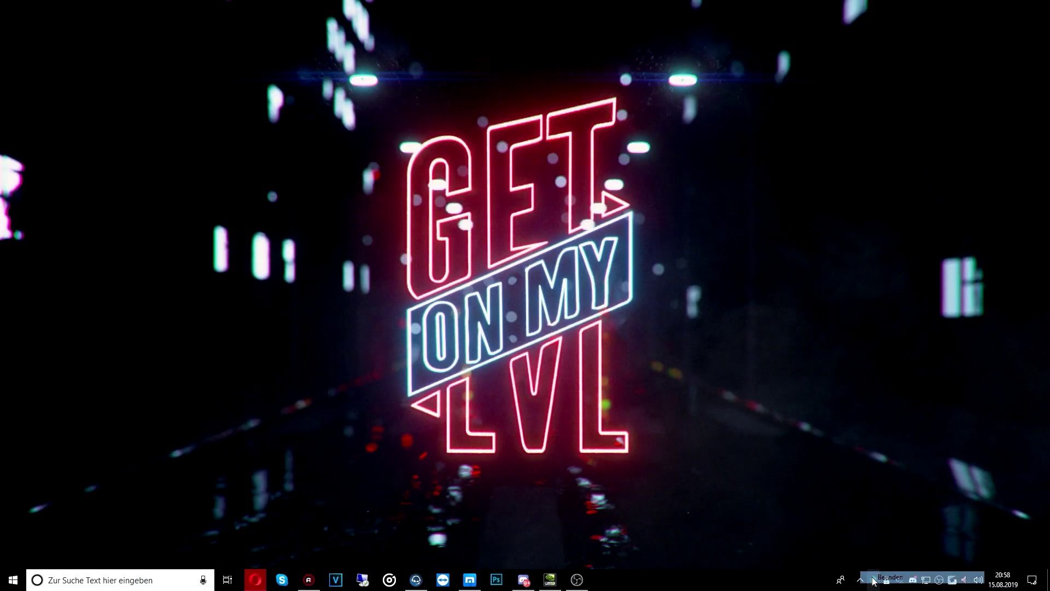
{"action": "left_click_drag", "start_coordinate": [860, 579], "coordinate": [860, 559]}
{"action": "left_click", "coordinate": [849, 515]}
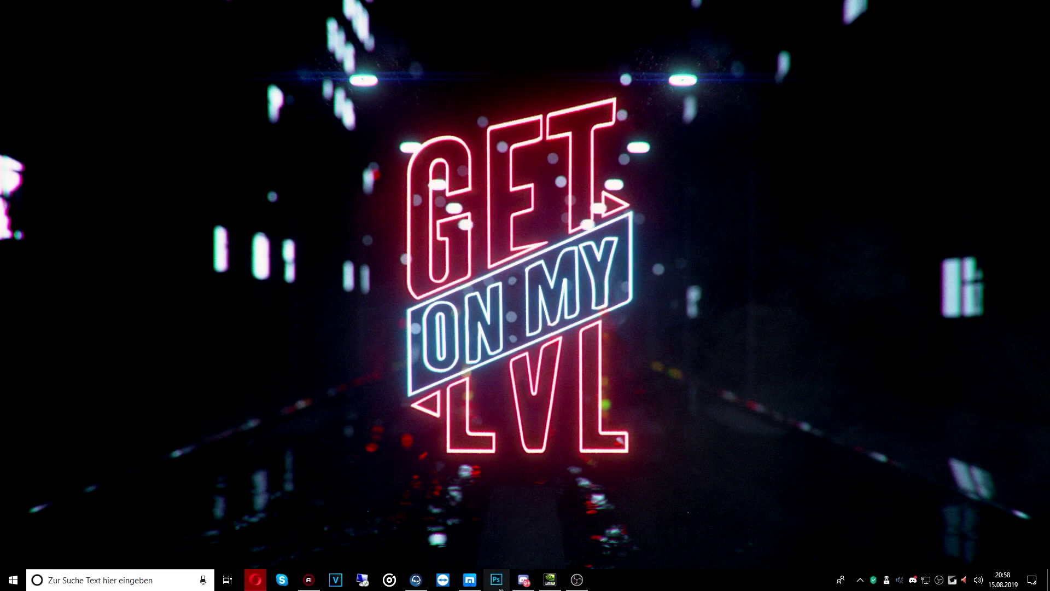
{"action": "left_click", "coordinate": [470, 581]}
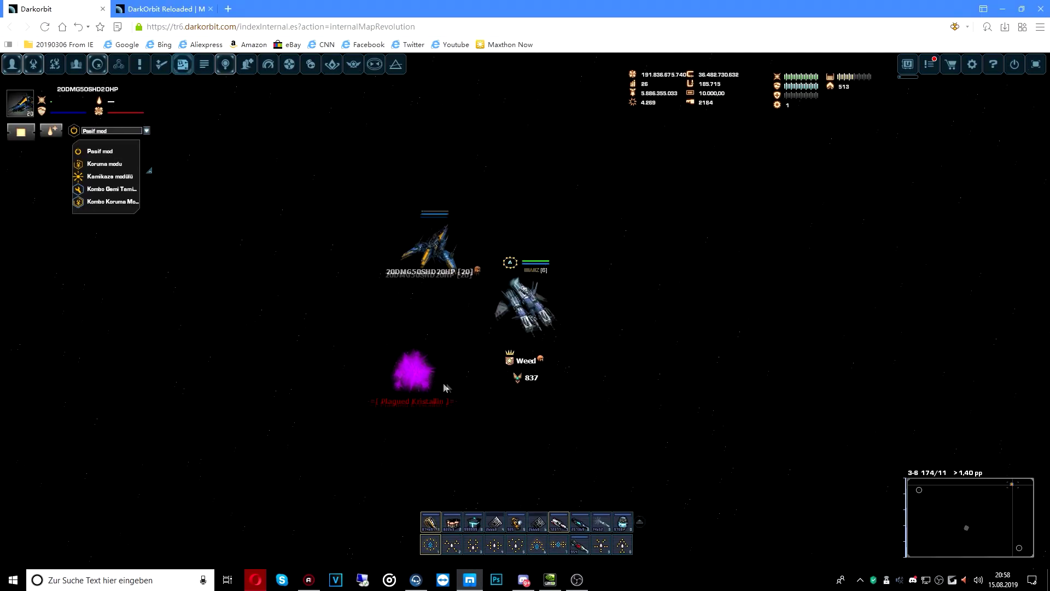
{"action": "left_click", "coordinate": [508, 283]}
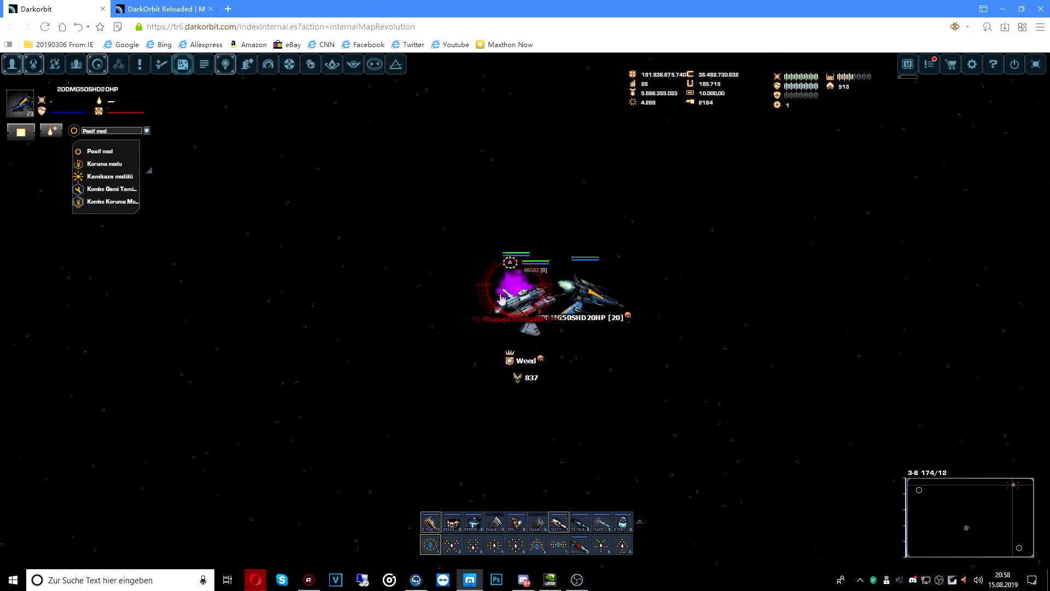
{"action": "left_click", "coordinate": [509, 240]}
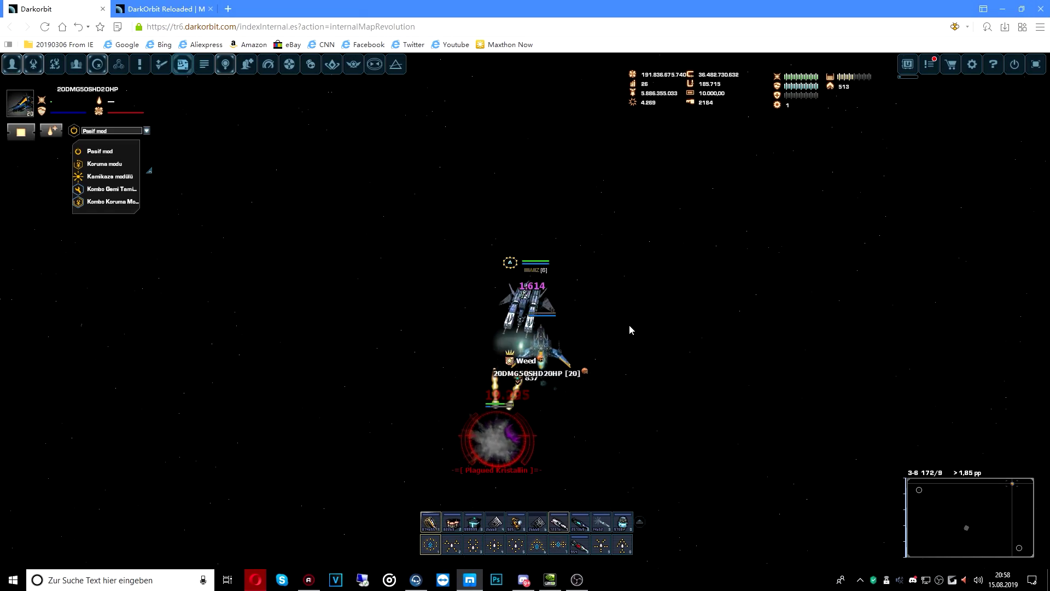
{"action": "left_click", "coordinate": [582, 140]}
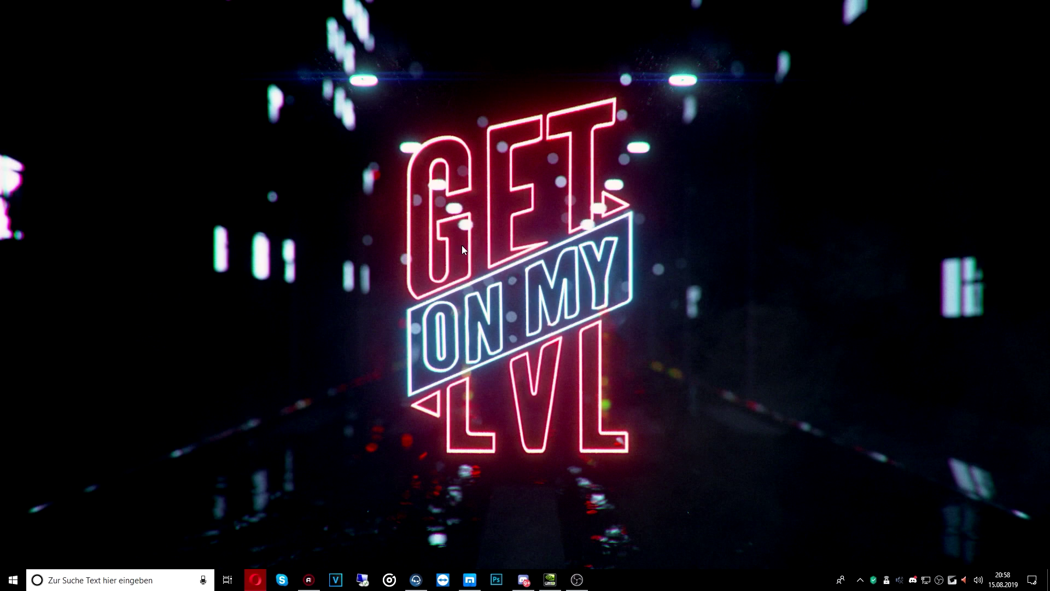
{"action": "right_click", "coordinate": [527, 225]}
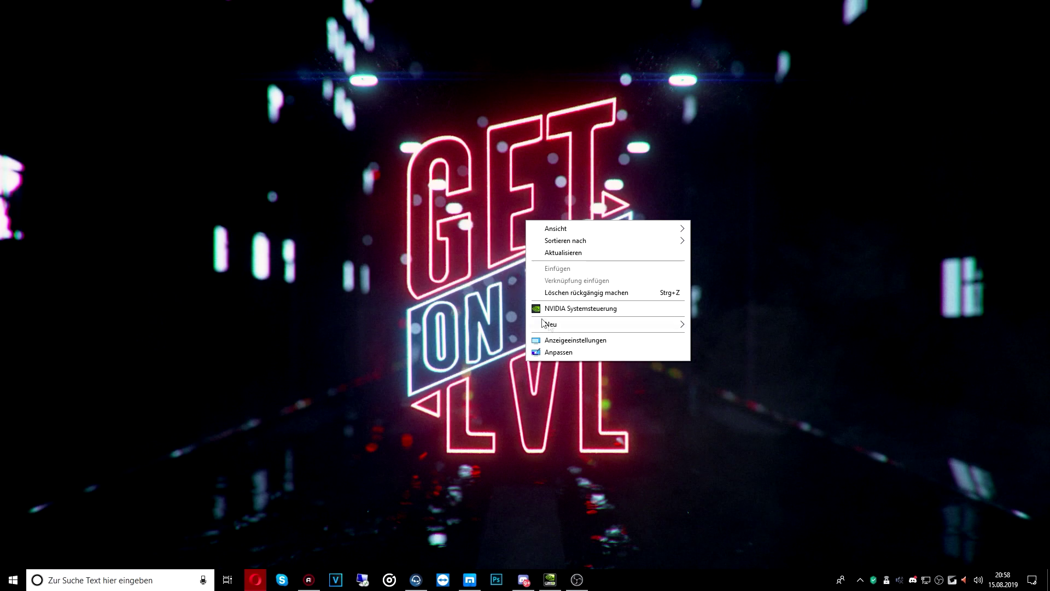
Launch NVIDIA Systemsteuerung and open the custom resolution dialog from Auflösung ändern
{"action": "left_click", "coordinate": [565, 311]}
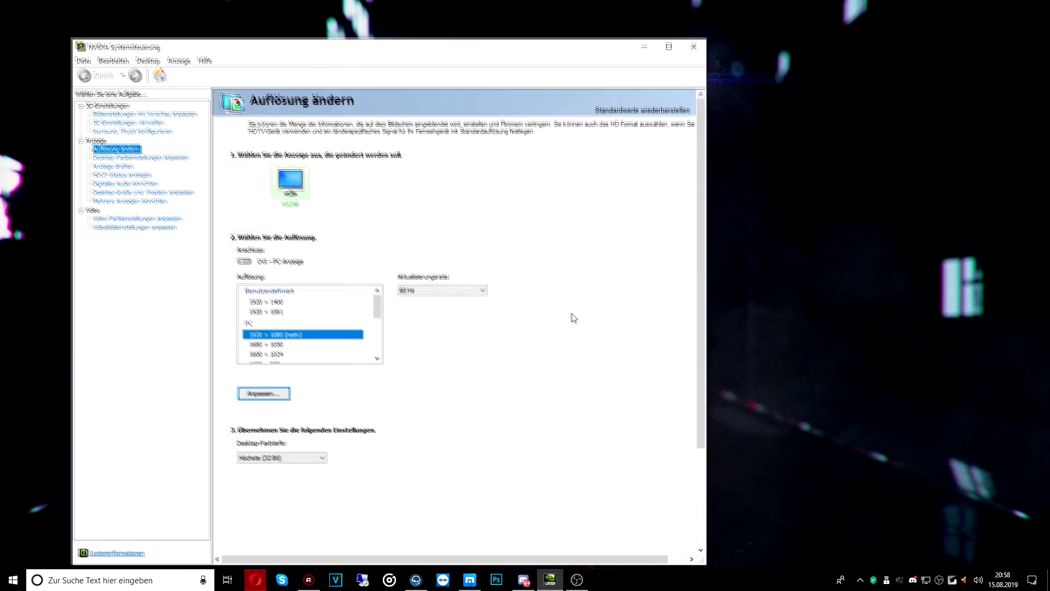
{"action": "left_click_drag", "start_coordinate": [450, 50], "coordinate": [596, 13]}
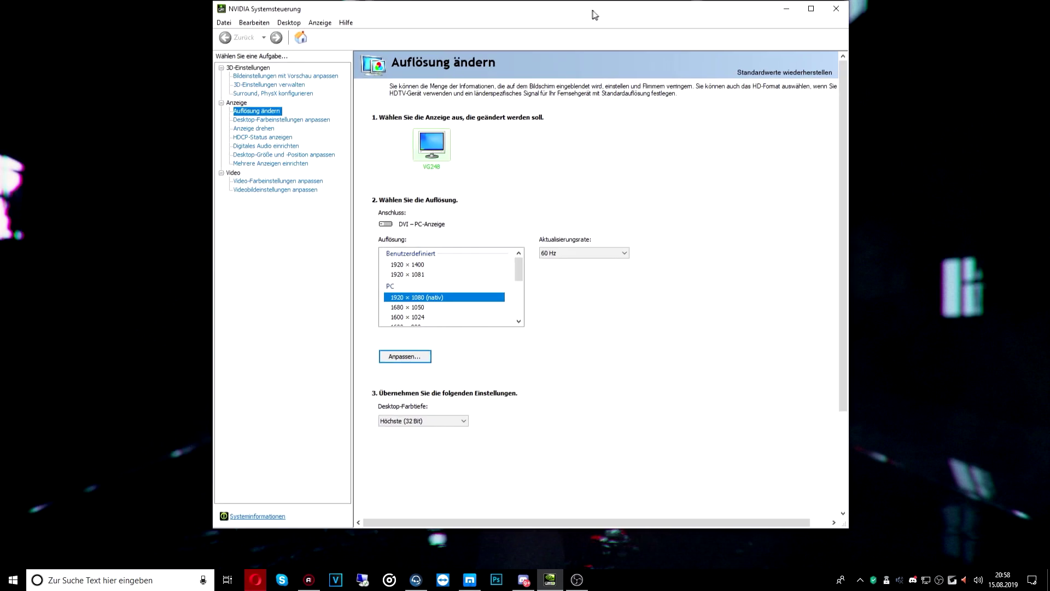
{"action": "left_click", "coordinate": [289, 76]}
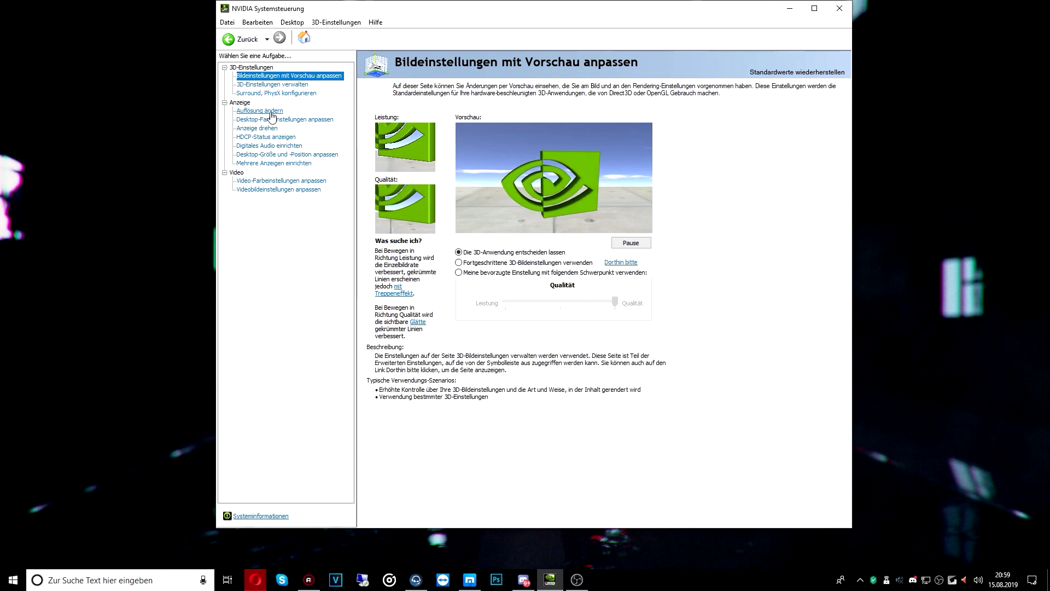
{"action": "left_click", "coordinate": [260, 111]}
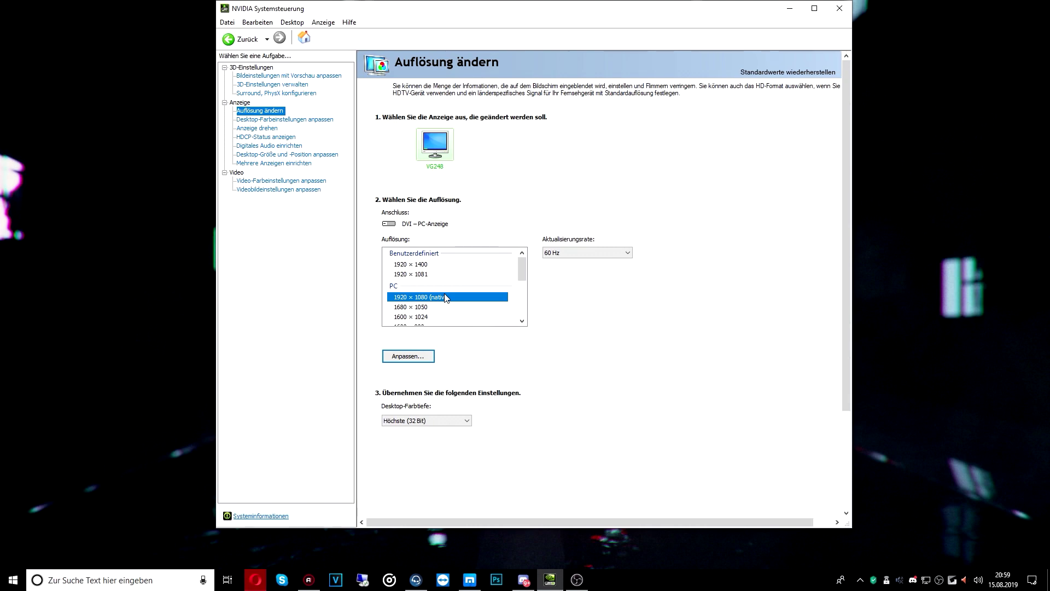
{"action": "left_click", "coordinate": [415, 359]}
Create and test a 1920×1400 custom resolution at 60 Hz
{"action": "left_click_drag", "start_coordinate": [566, 125], "coordinate": [791, 96]}
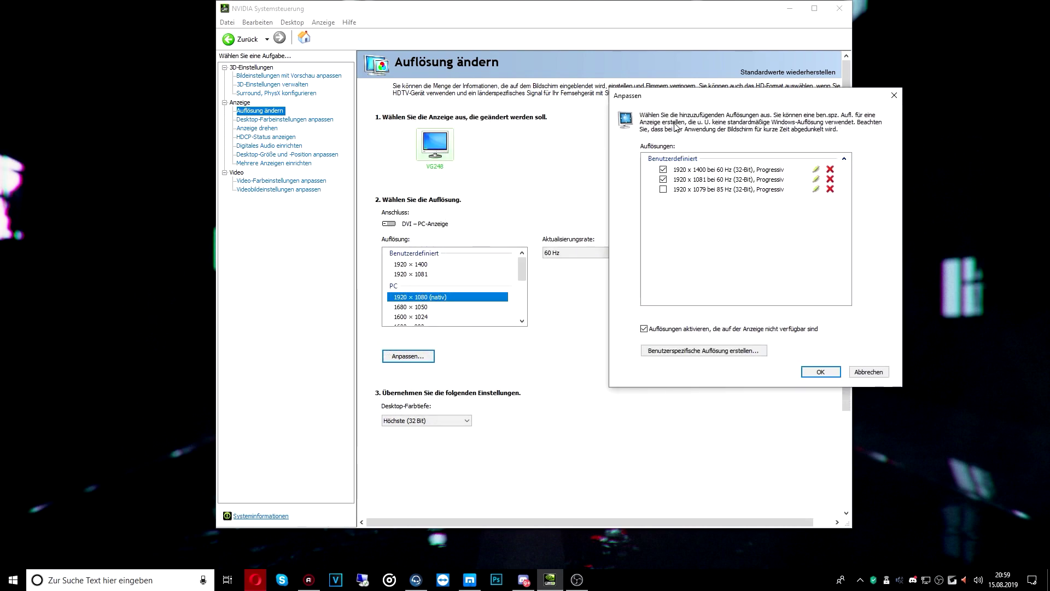
{"action": "left_click_drag", "start_coordinate": [702, 98], "coordinate": [495, 152]}
{"action": "left_click", "coordinate": [525, 405]}
{"action": "type", "text": "1400"}
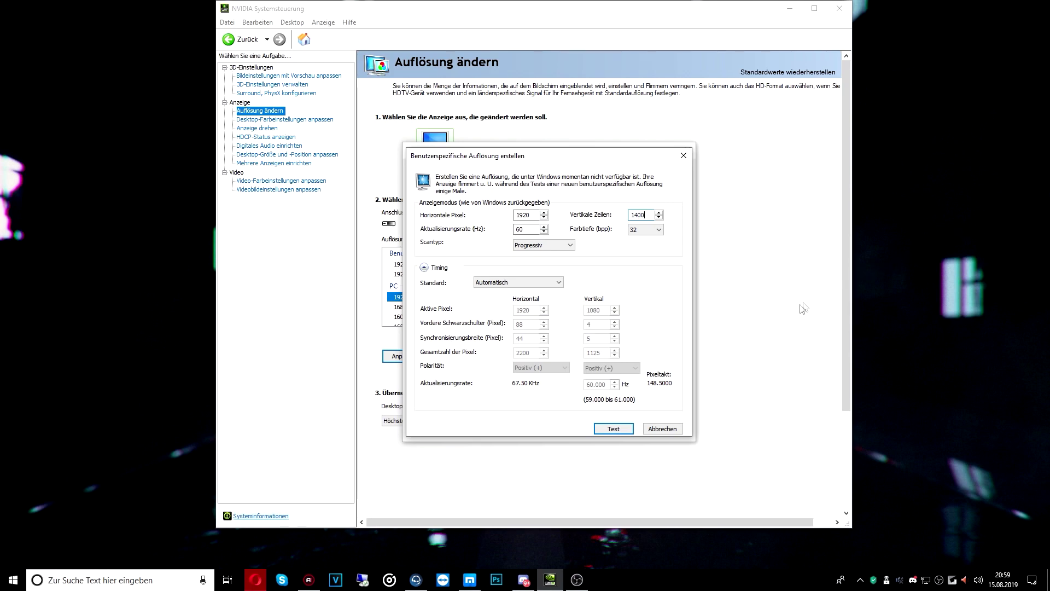
{"action": "left_click", "coordinate": [623, 431]}
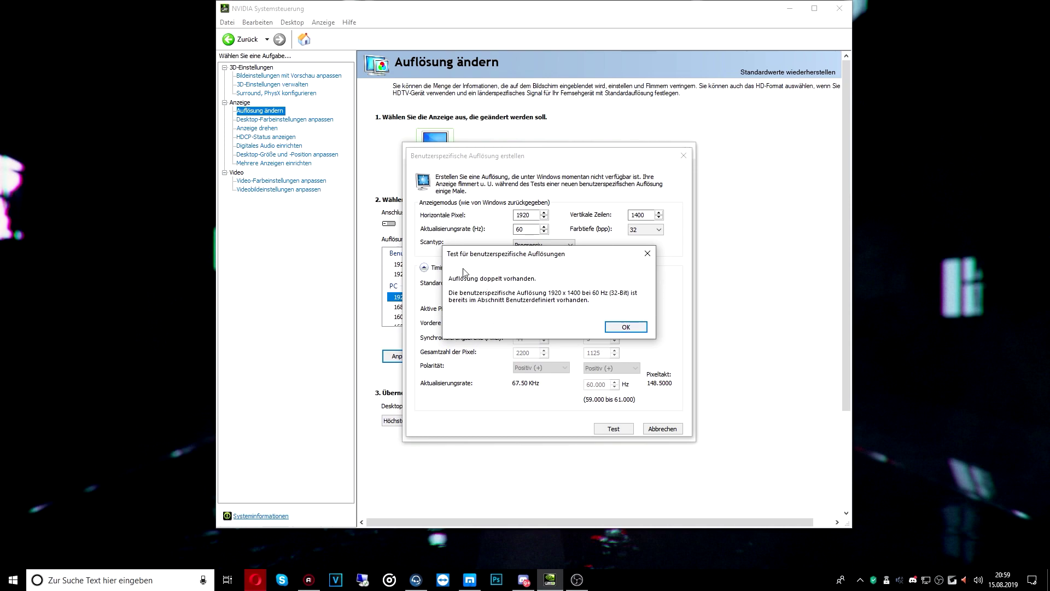
Dismiss the duplicate-resolution message, close both dialogs, and select custom 1920×1400
{"action": "left_click_drag", "start_coordinate": [464, 271], "coordinate": [685, 326]}
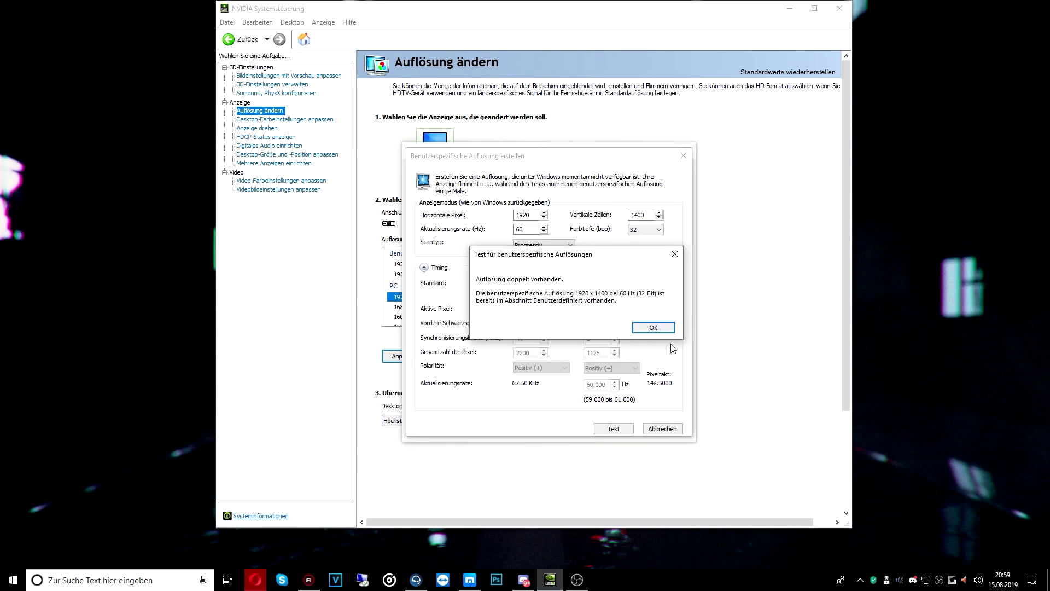
{"action": "left_click", "coordinate": [653, 328]}
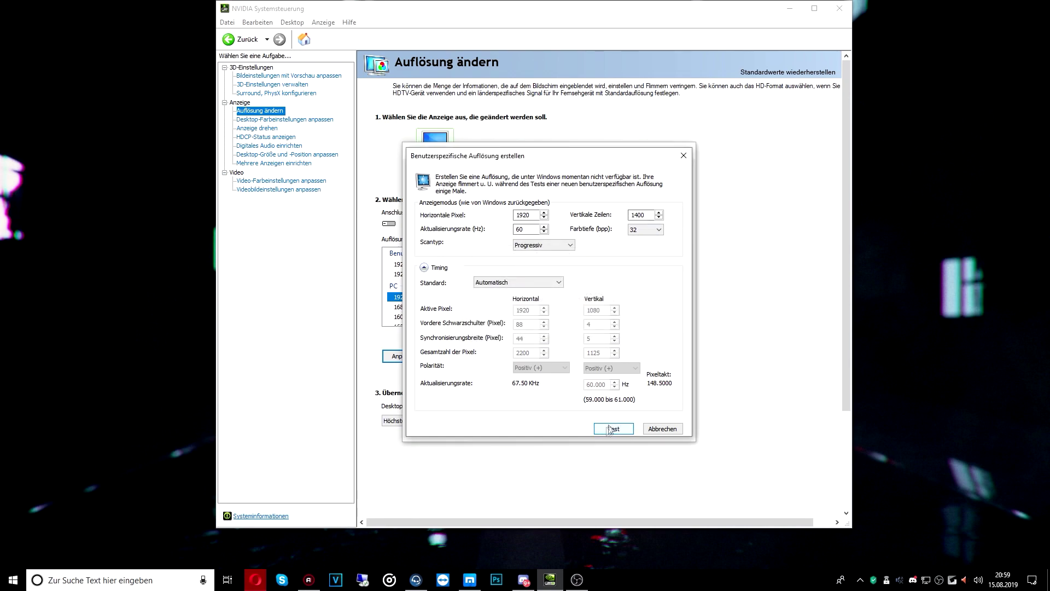
{"action": "left_click", "coordinate": [684, 155]}
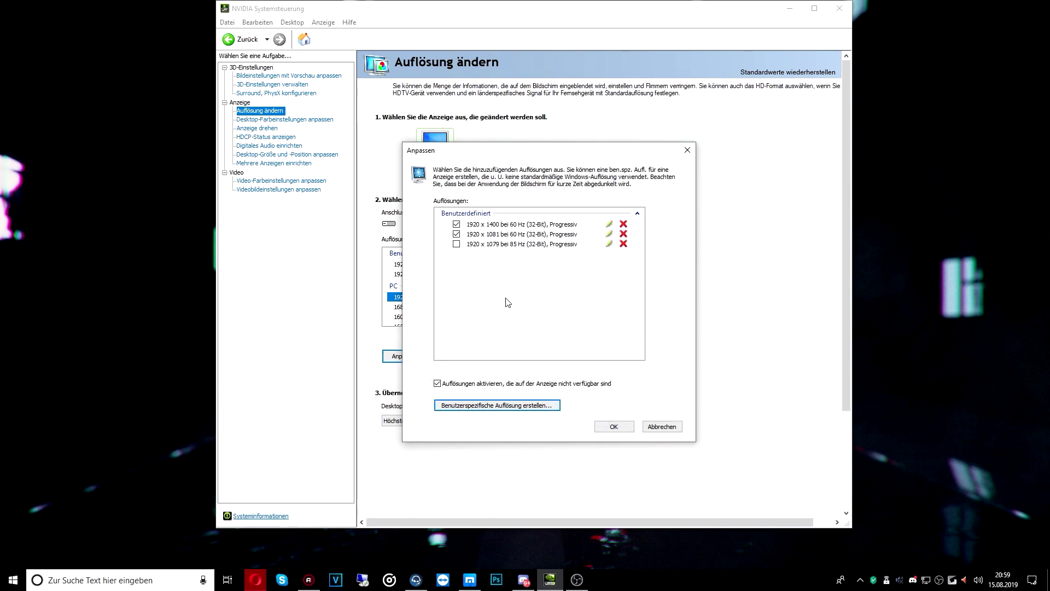
{"action": "left_click", "coordinate": [687, 148]}
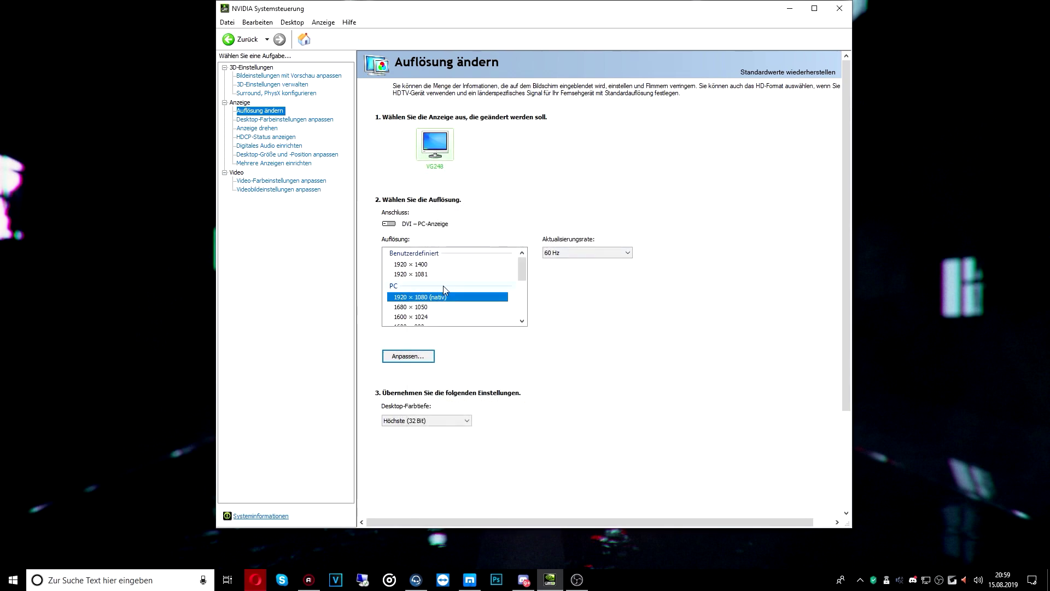
{"action": "left_click", "coordinate": [413, 265]}
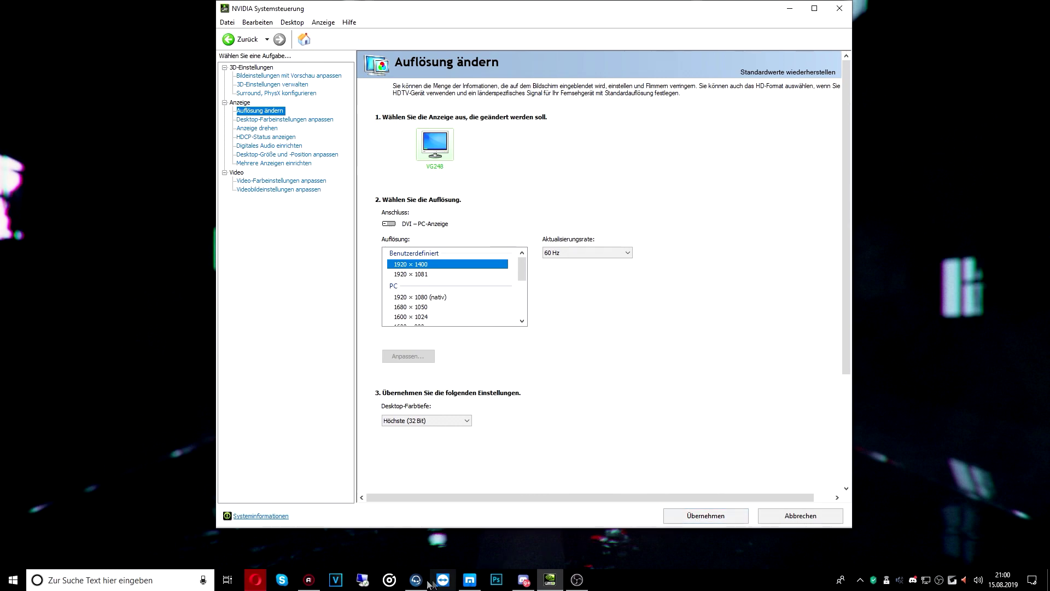
Bring up the Action! recorder from the taskbar, then hide it again
{"action": "left_click", "coordinate": [309, 581]}
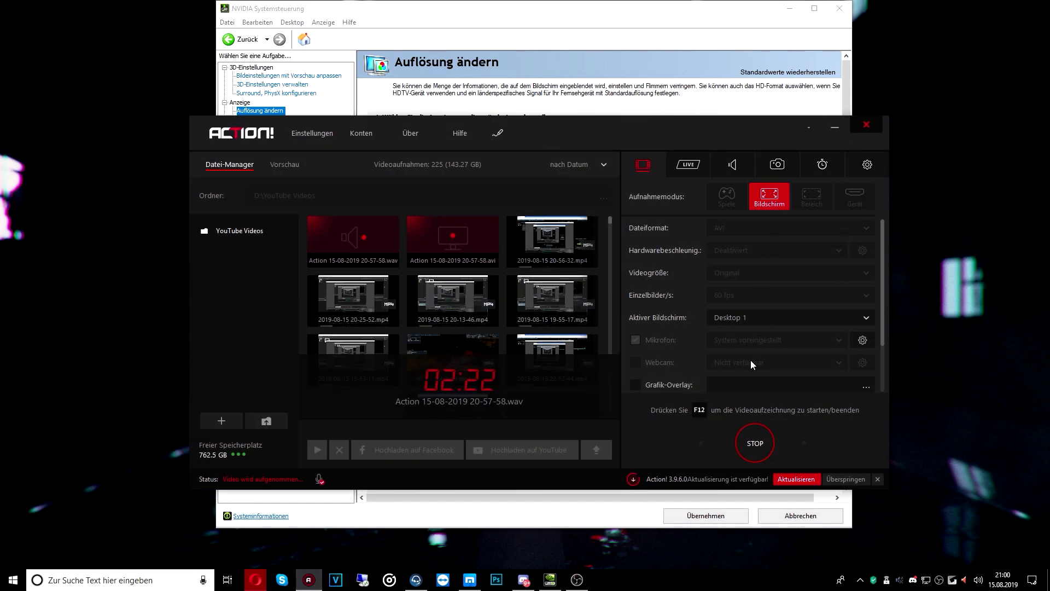
{"action": "left_click", "coordinate": [835, 126]}
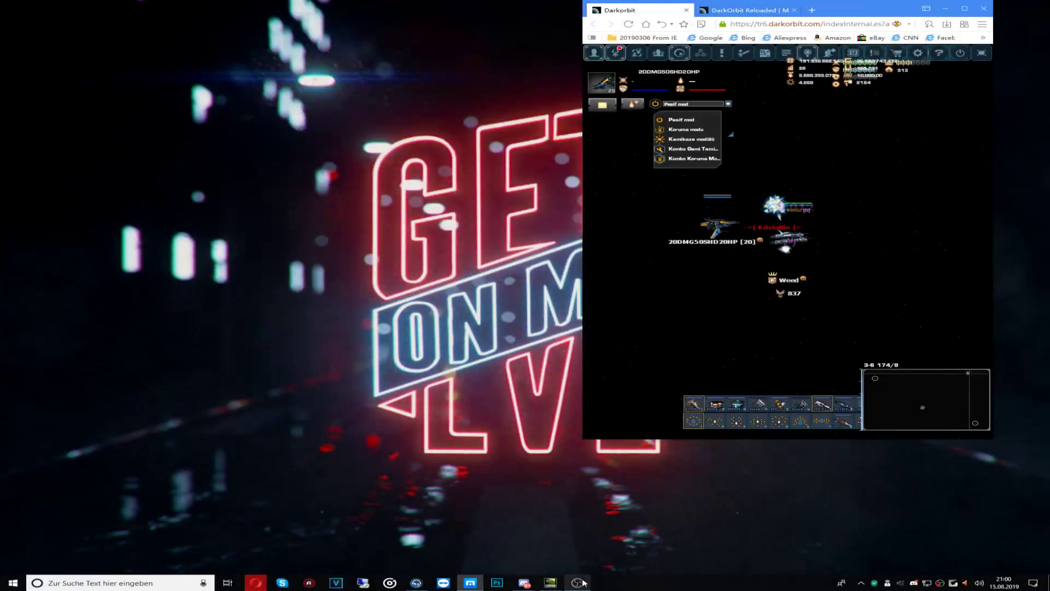
Bring the DarkOrbit browser window to the front from the taskbar
{"action": "left_click", "coordinate": [581, 583]}
Maximize the browser, switch DarkOrbit to fullscreen, and finish off the enemy ship
{"action": "left_click", "coordinate": [581, 582]}
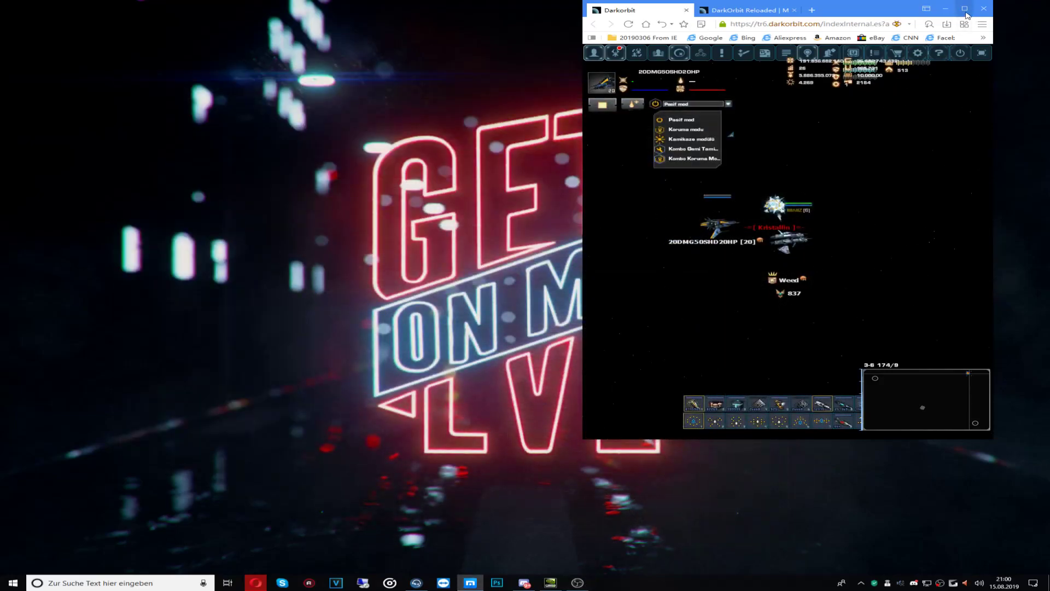
{"action": "double_click", "coordinate": [779, 222]}
{"action": "left_click", "coordinate": [1037, 49]}
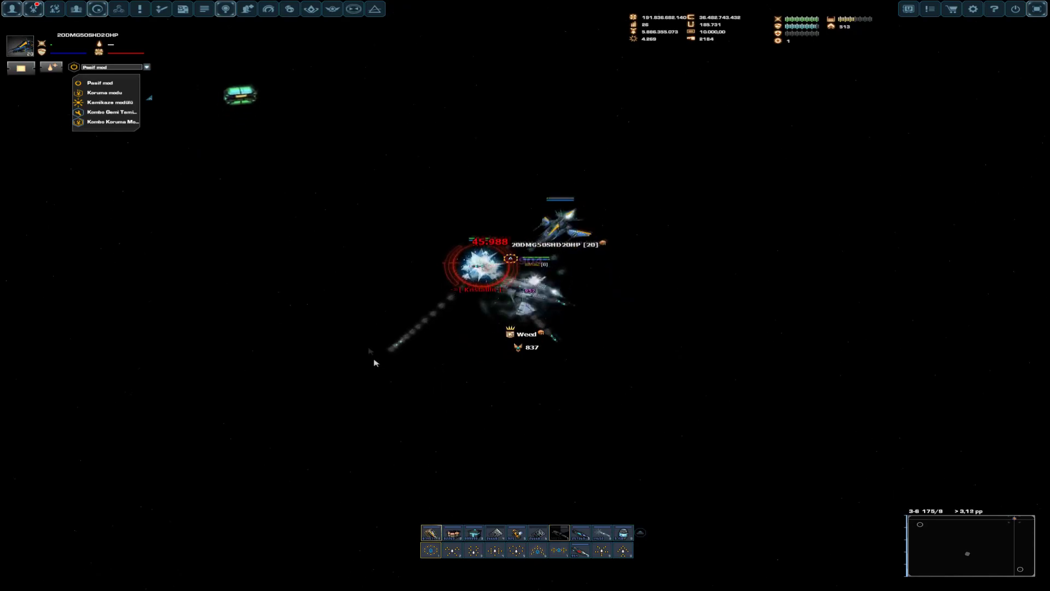
{"action": "left_click", "coordinate": [1001, 544]}
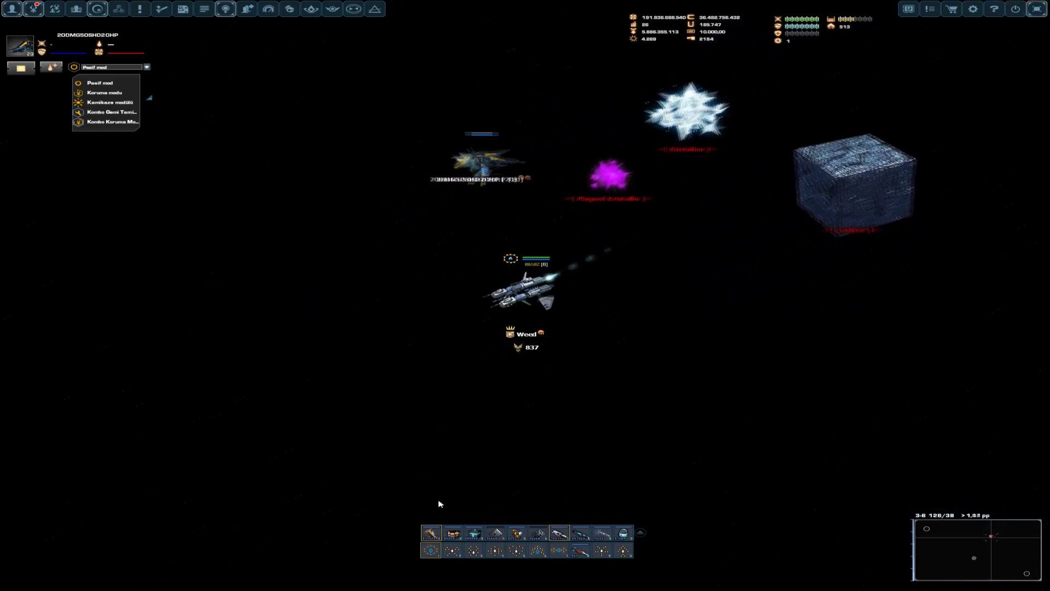
Steer right and left across the 3-6 map, attack the cube, then exit fullscreen
{"action": "left_click", "coordinate": [792, 302]}
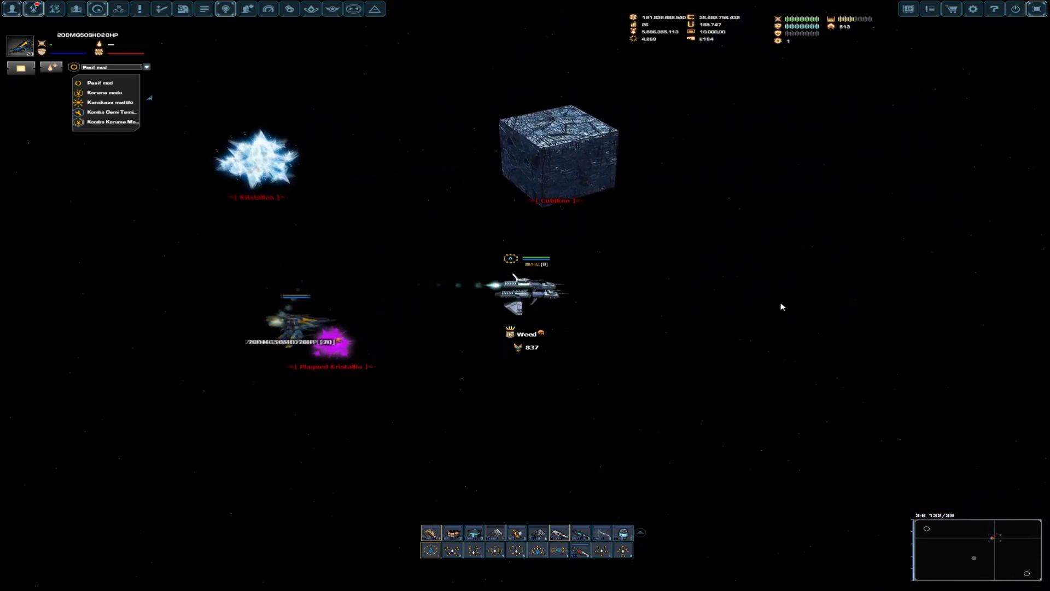
{"action": "left_click", "coordinate": [780, 305]}
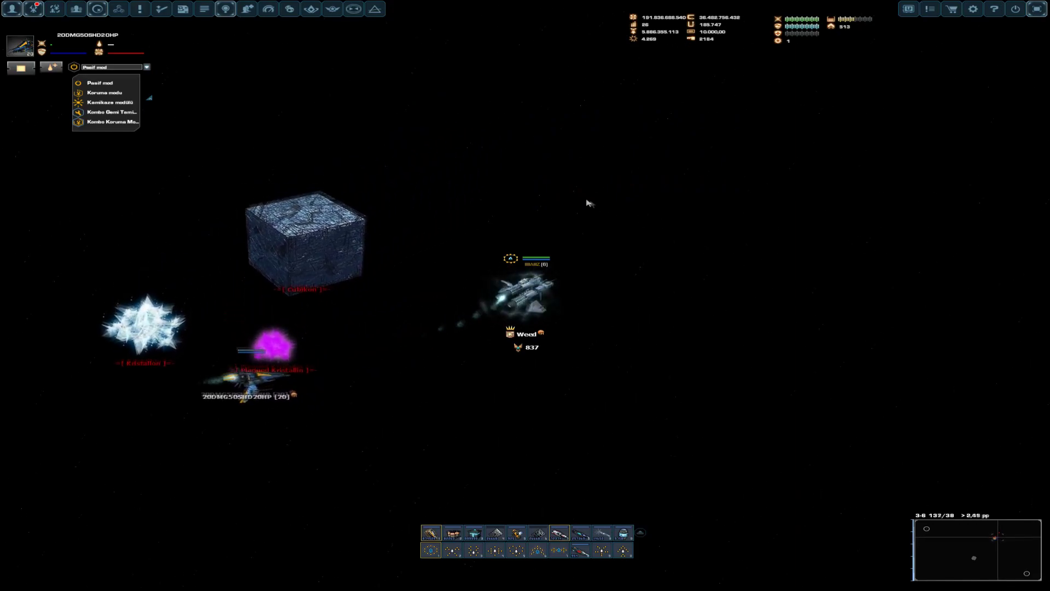
{"action": "left_click", "coordinate": [690, 320]}
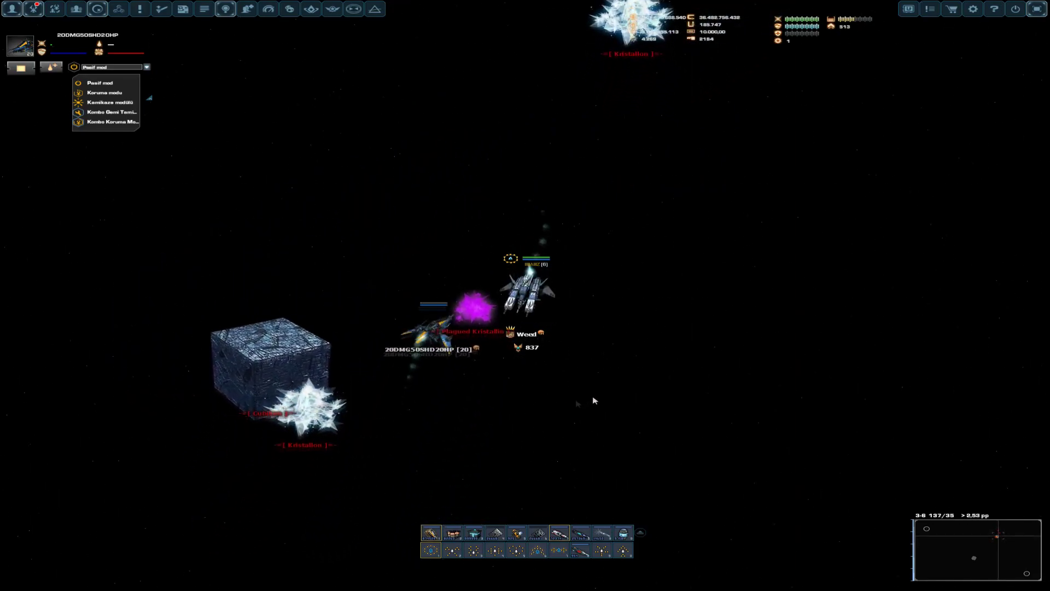
{"action": "left_click", "coordinate": [398, 312]}
{"action": "key", "text": "c"}
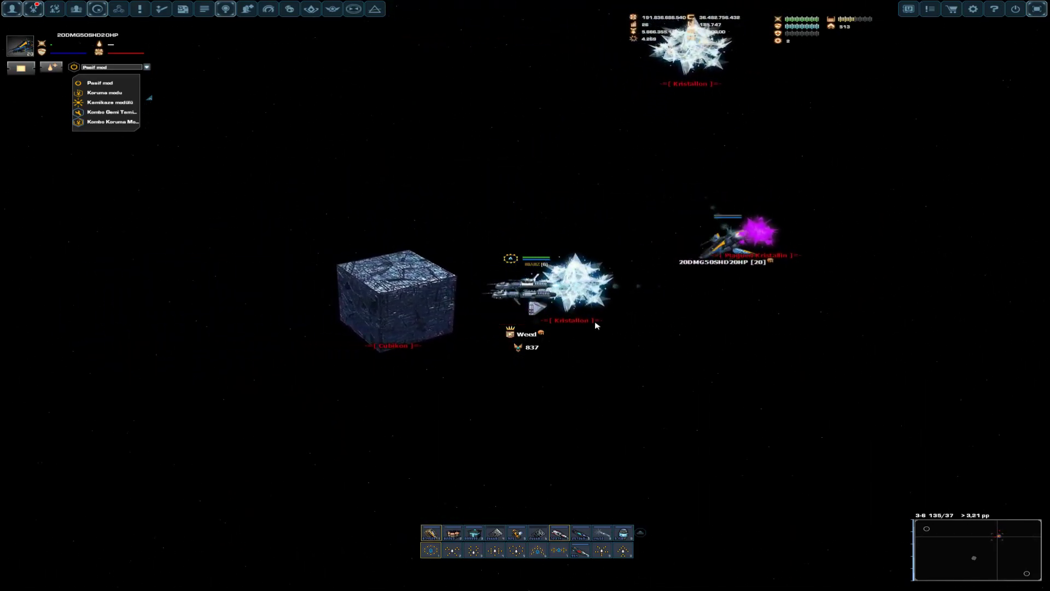
{"action": "left_click", "coordinate": [819, 268]}
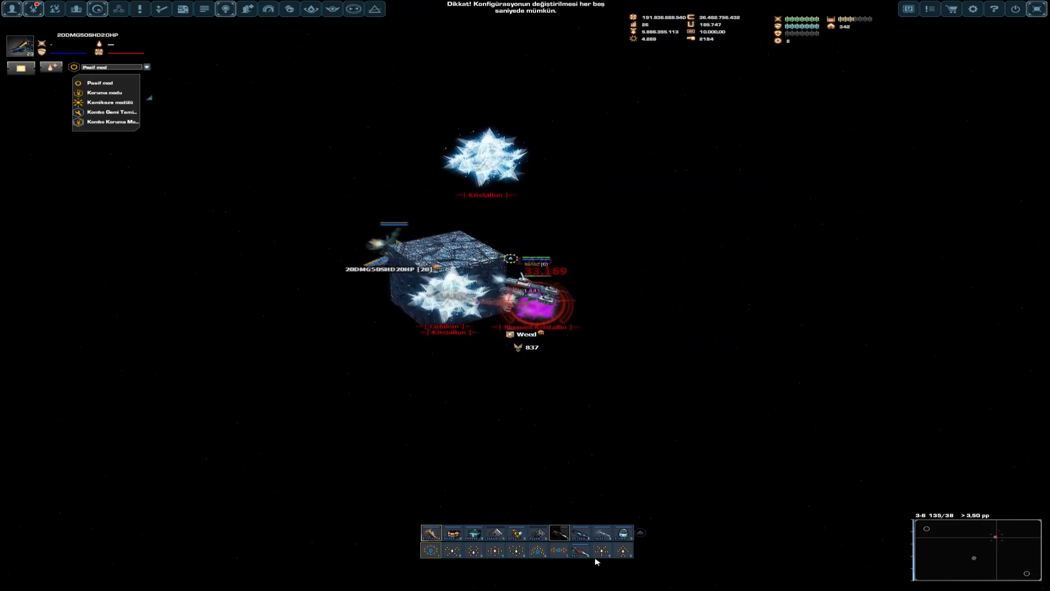
{"action": "key", "text": "Escape"}
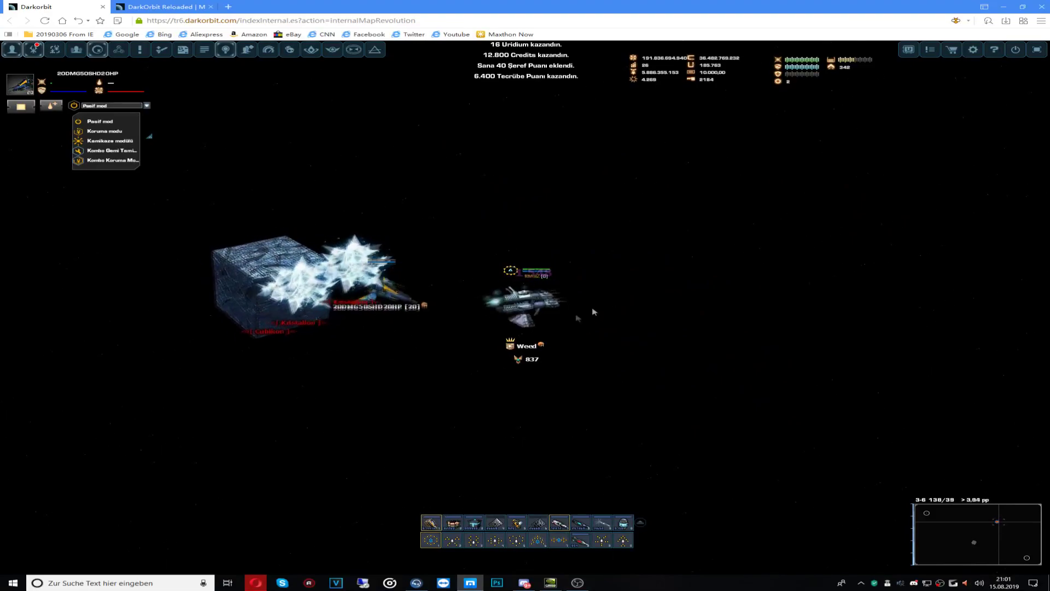